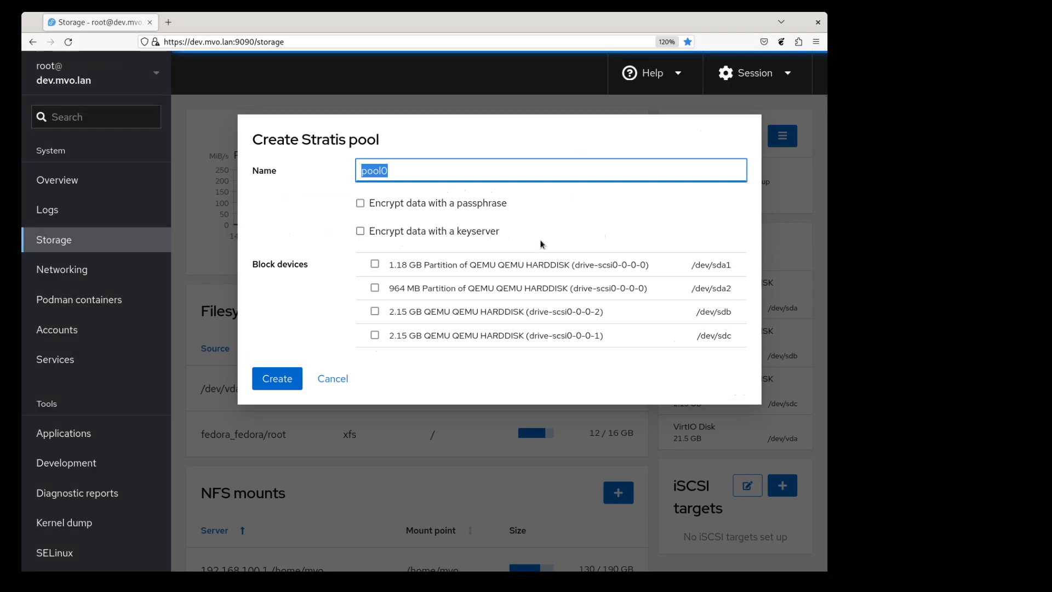
Step: Create Stratis pool pool0 on /dev/sdb, encrypted with keyserver 192.168.100.1 and no passphrase
left_click(361, 232)
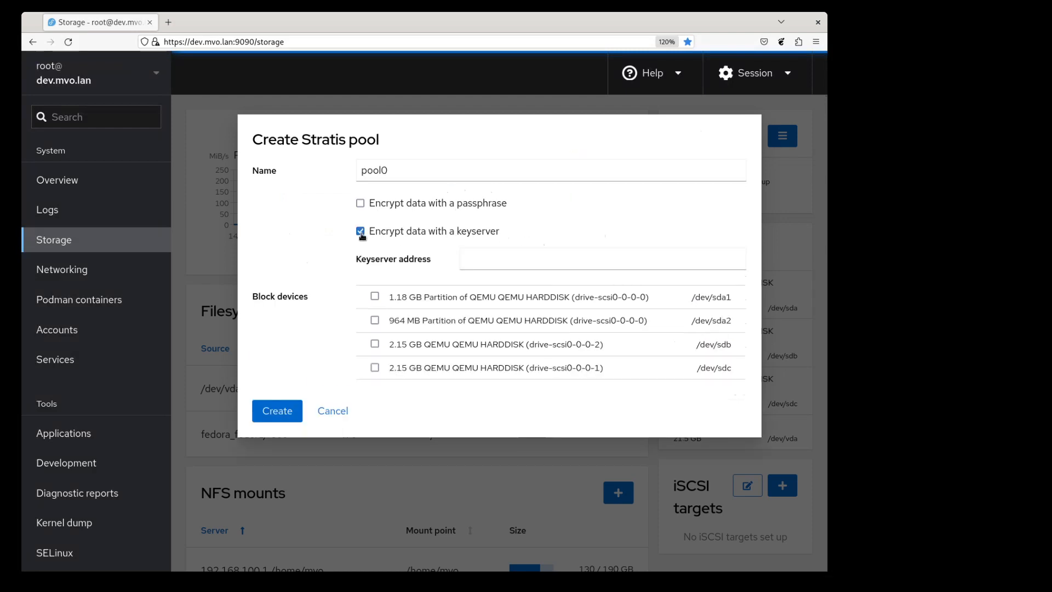
left_click(464, 261)
type("192")
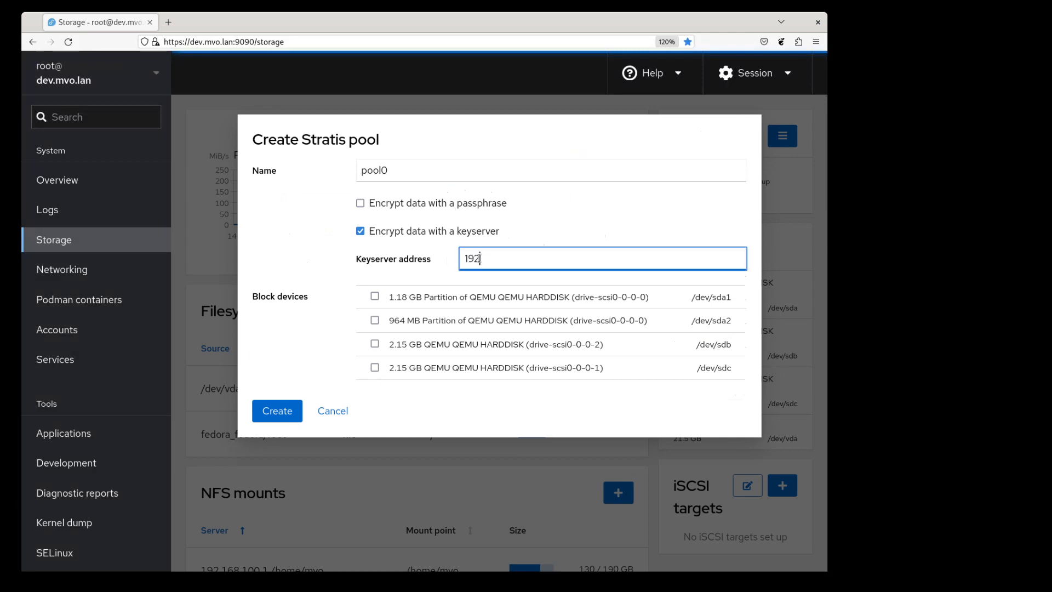
type(".168.100.1")
left_click(431, 346)
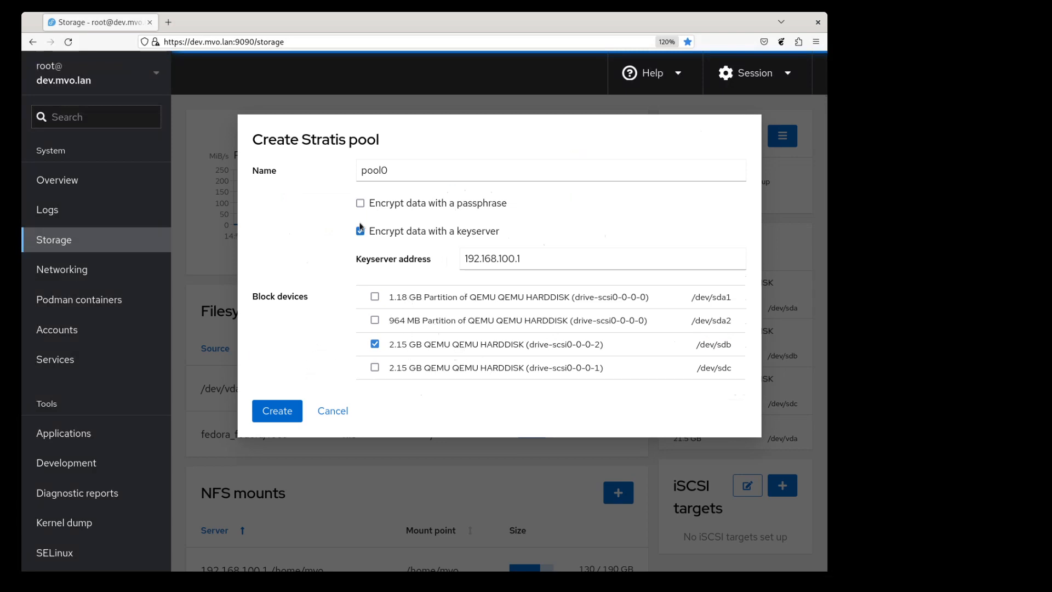
left_click(361, 204)
left_click(361, 203)
left_click(279, 417)
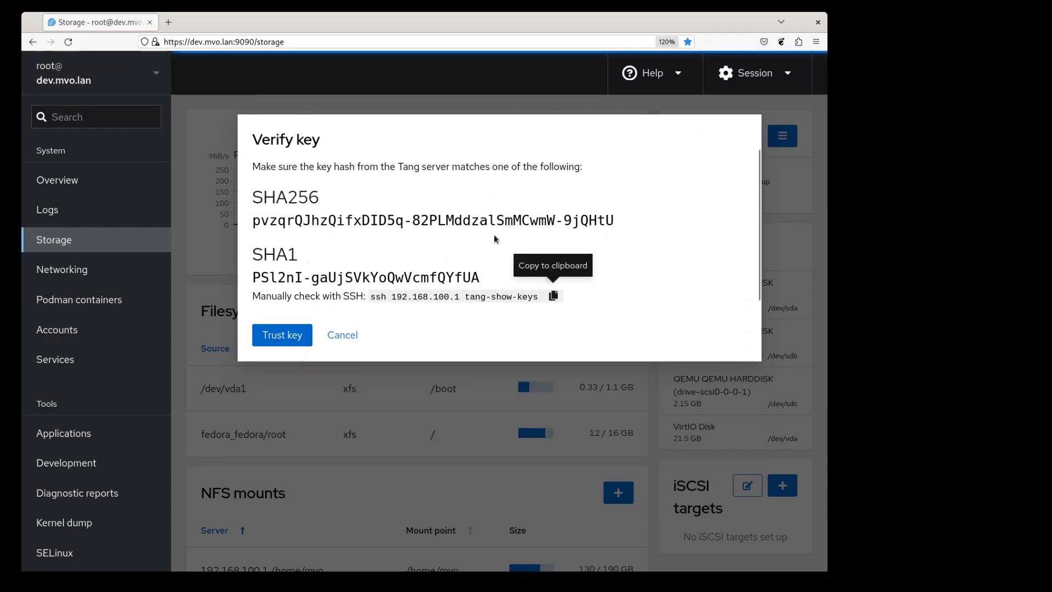
Step: Trust the Tang server's key so the 2.13 GB pool0 appears under Devices
left_click(280, 339)
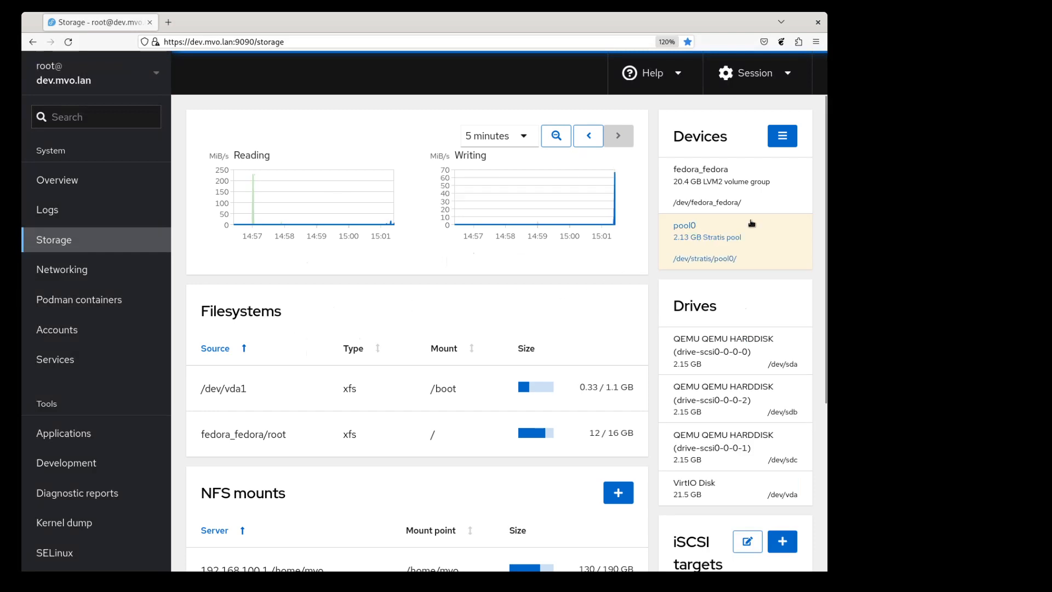
Step: Open pool0's detail page showing keyserver 192.168.100.1 and no filesystems
left_click(714, 236)
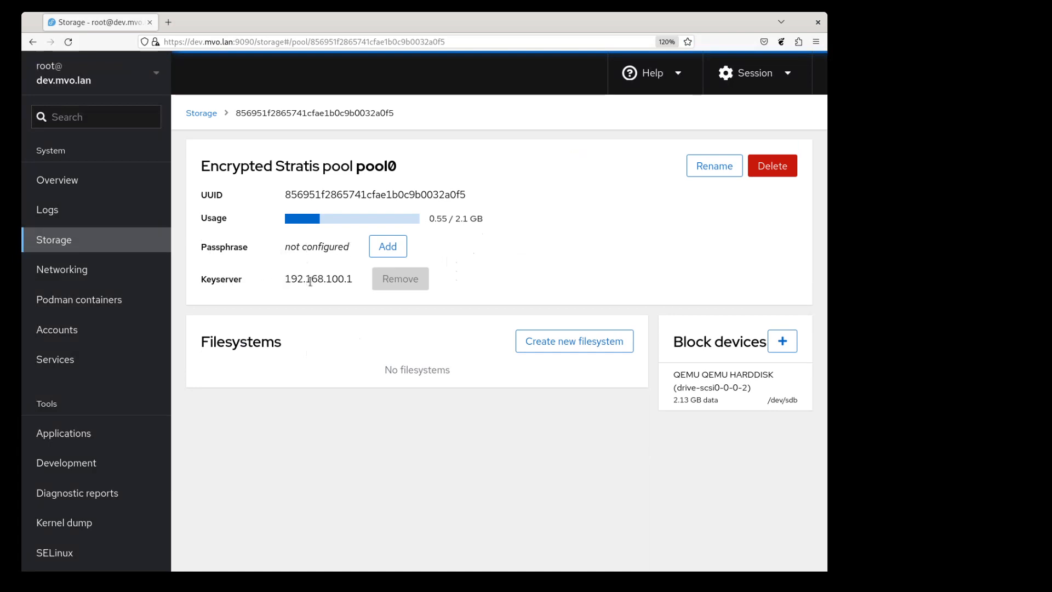
mouse_move(403, 277)
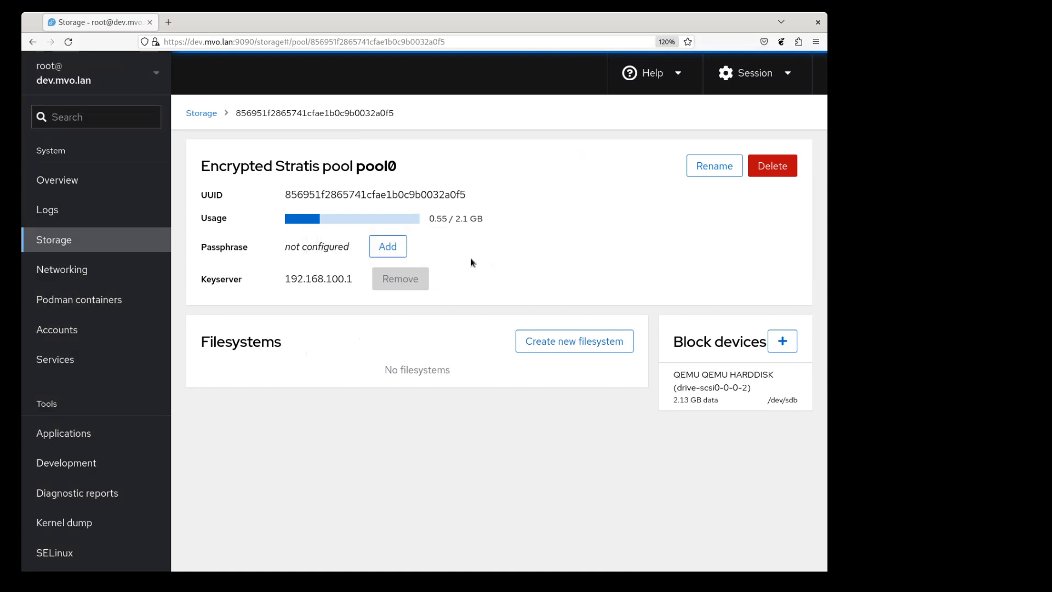
Step: Add a passphrase to pool0, entering it twice to confirm
left_click(388, 246)
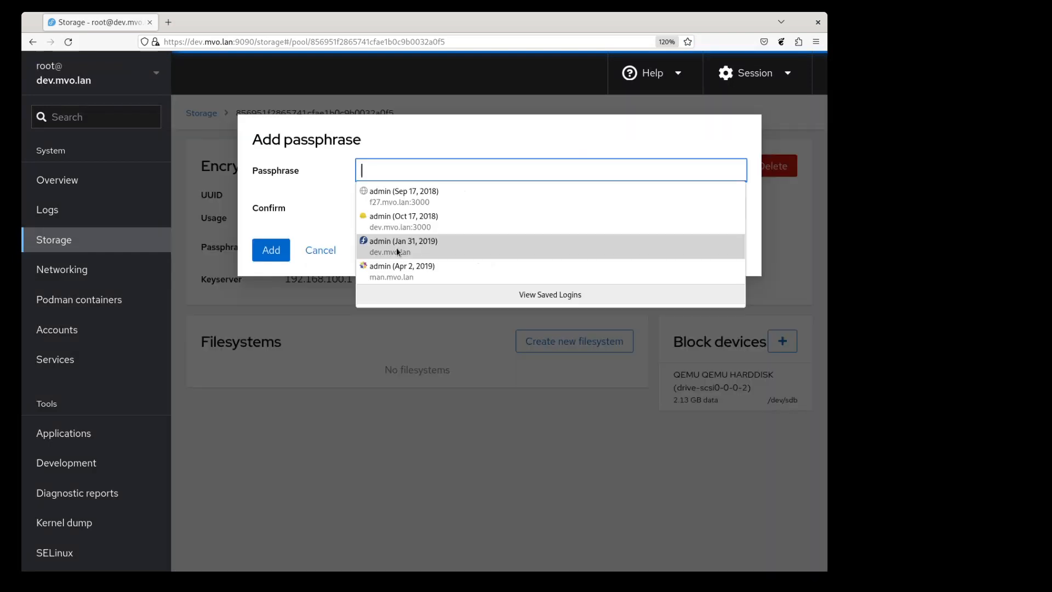
left_click(412, 169)
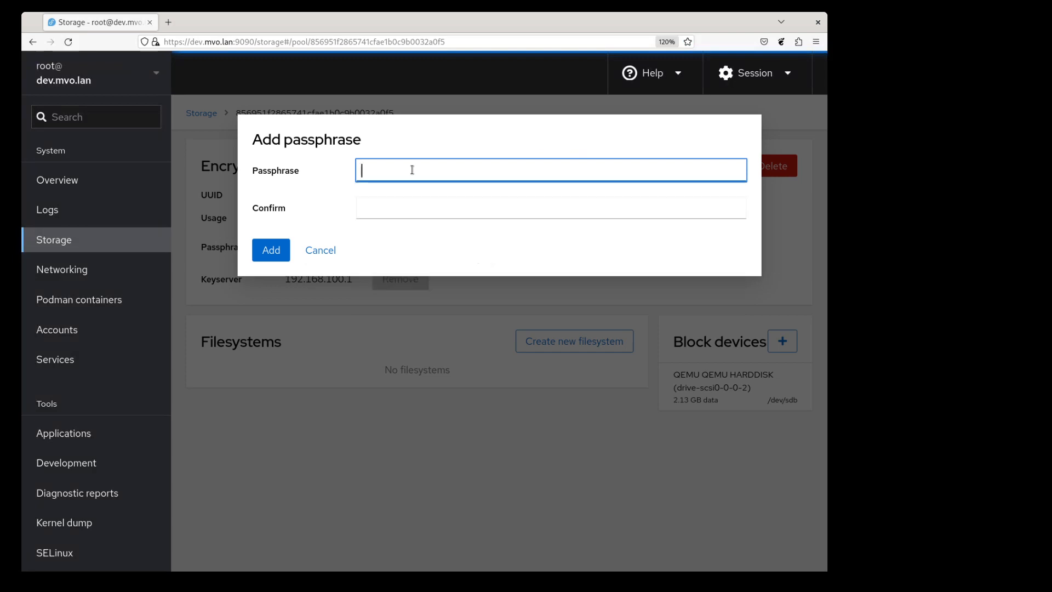
type("foobar")
key("Tab")
type("foobar")
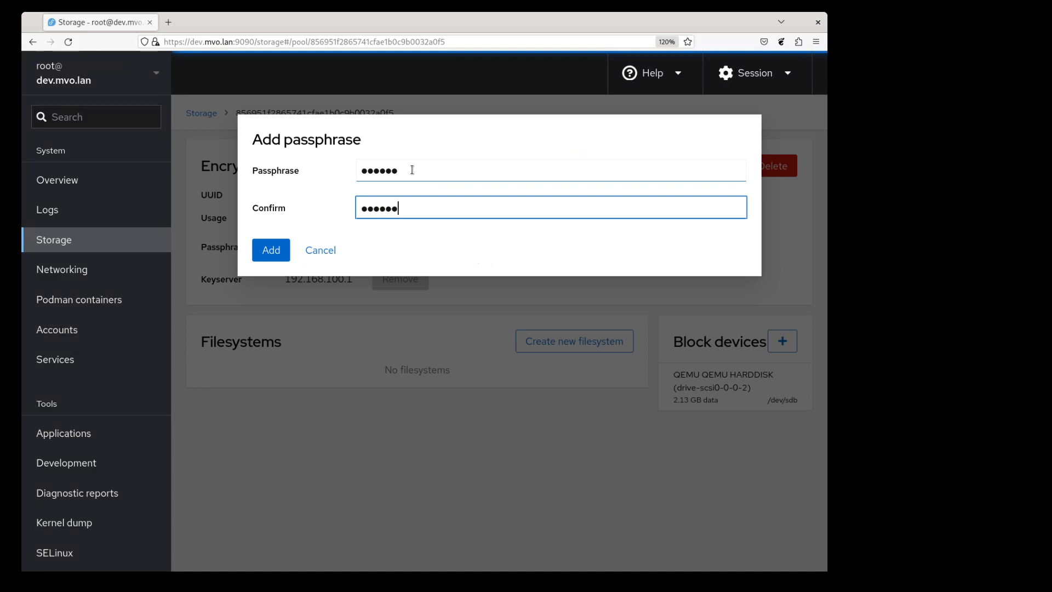
left_click(283, 250)
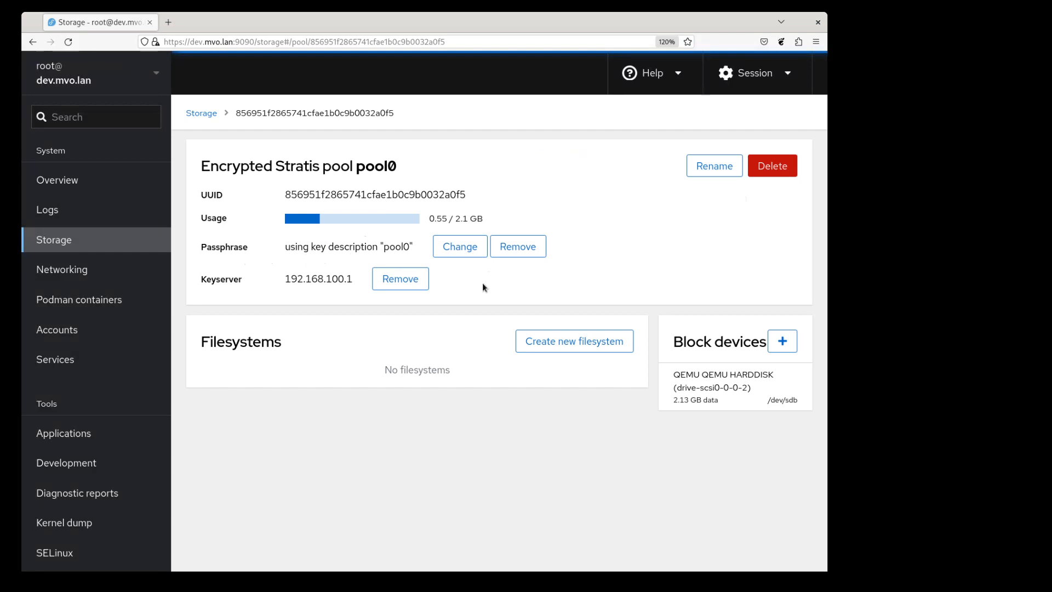
Step: Remove the Tang keyserver from pool0
left_click(406, 279)
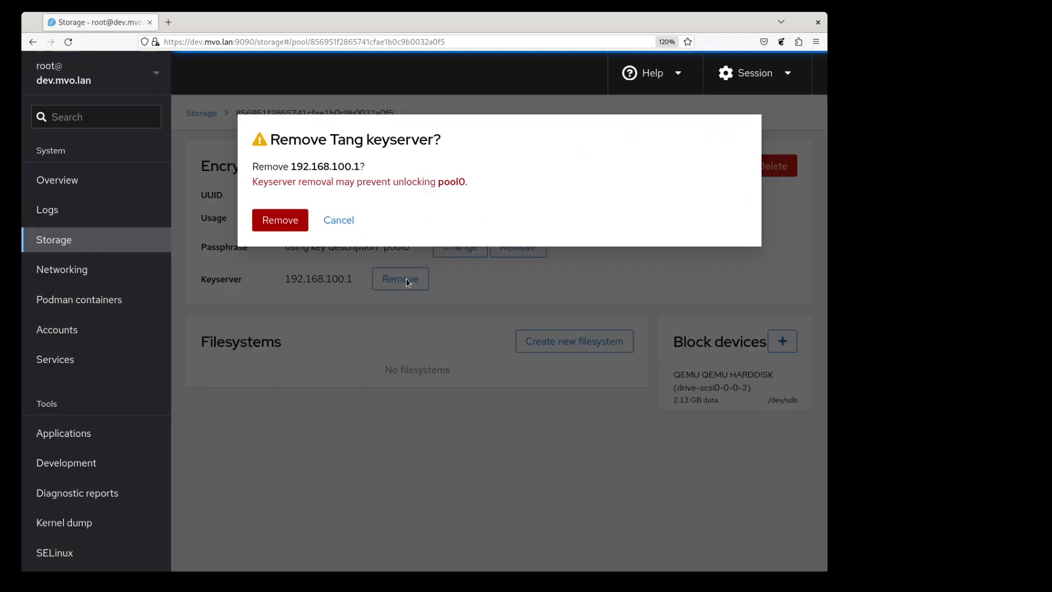
left_click(286, 219)
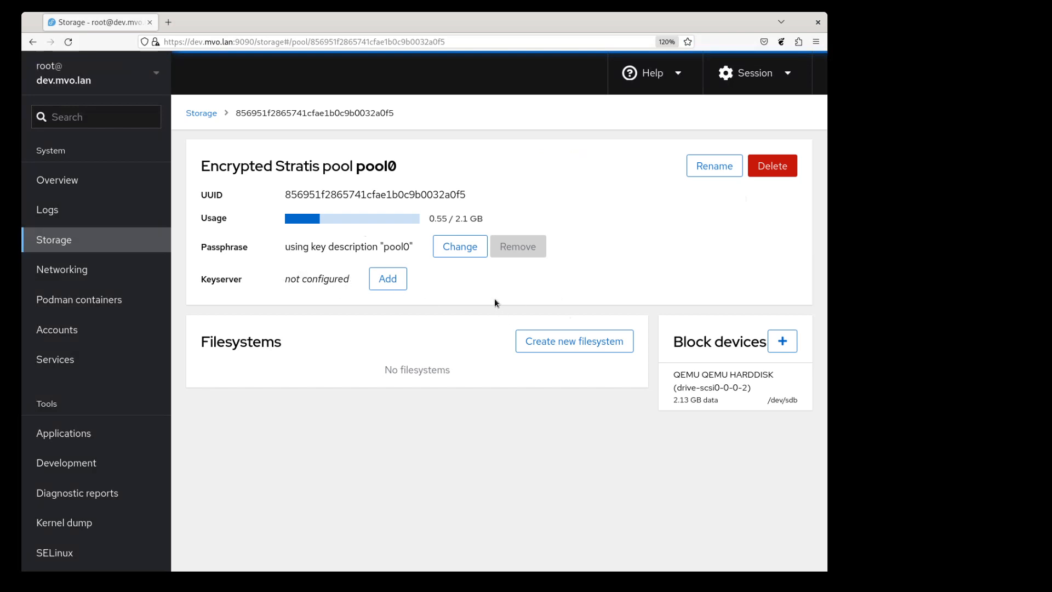
left_click(460, 246)
left_click(441, 167)
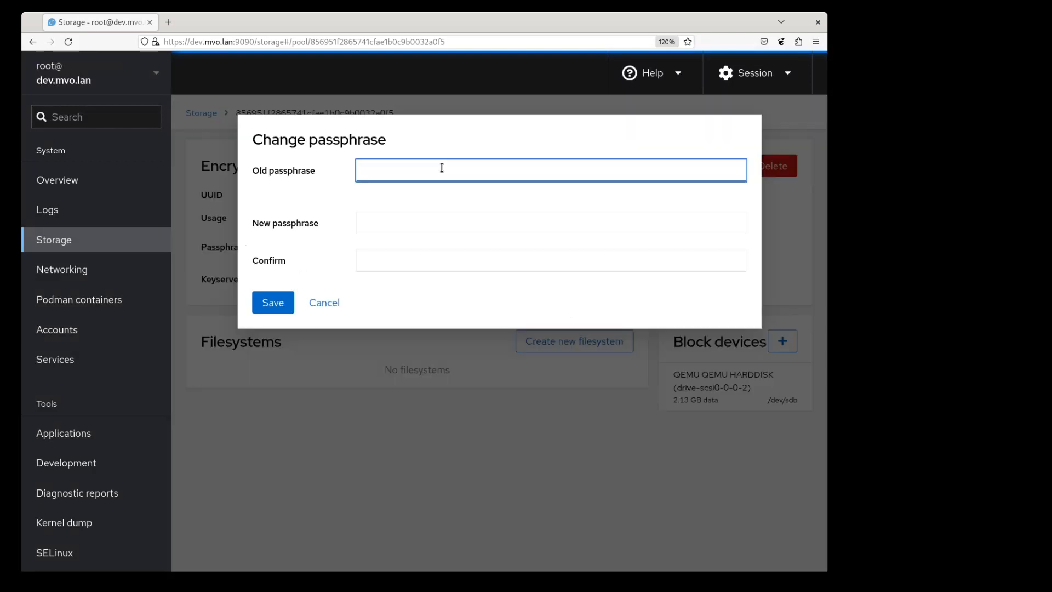
type("foobar")
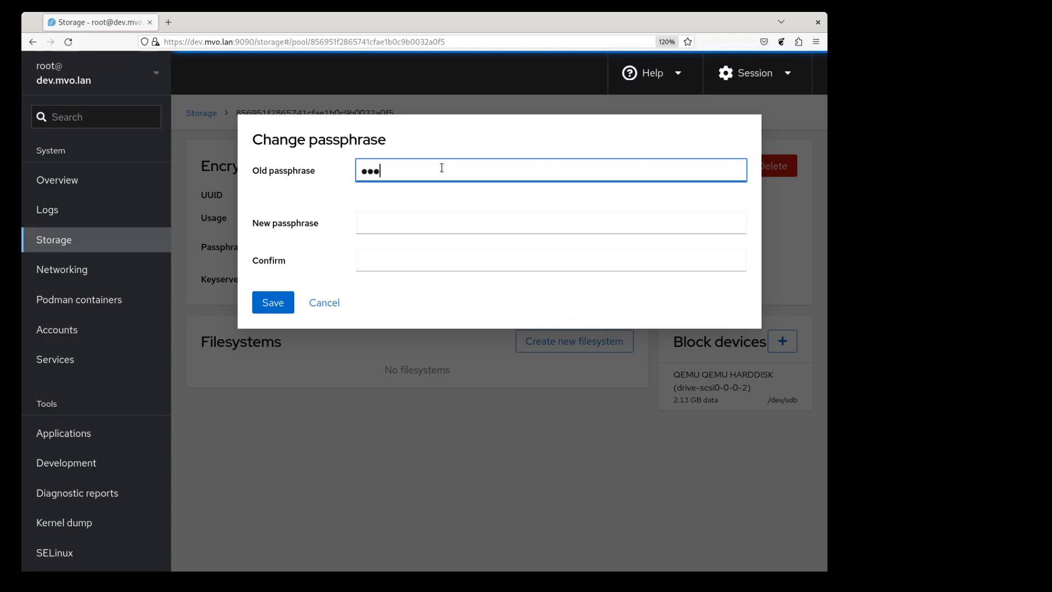
key("Tab")
type("foobar")
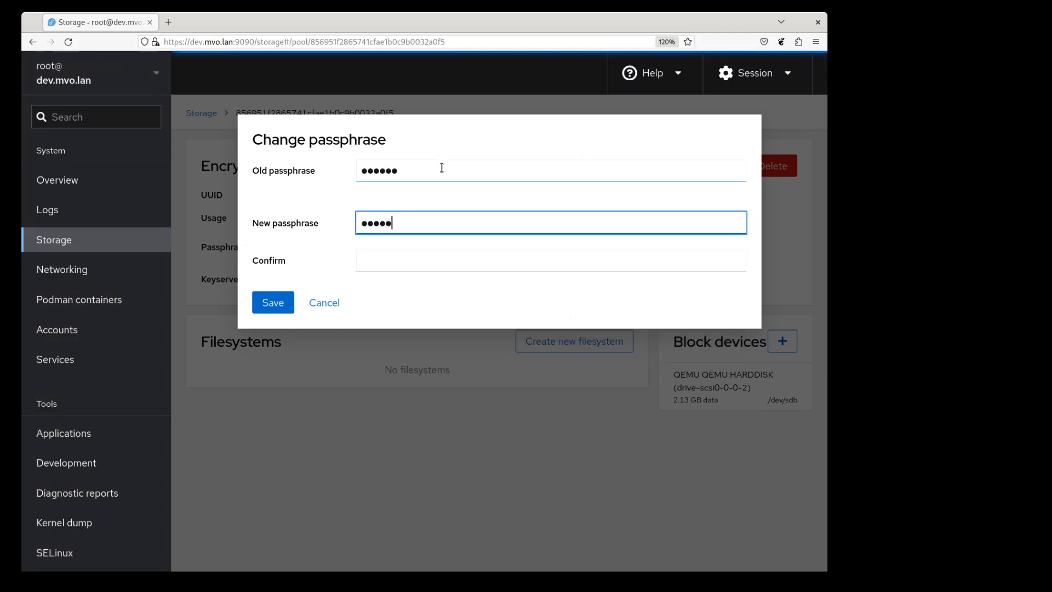
key("Tab")
type("foobar")
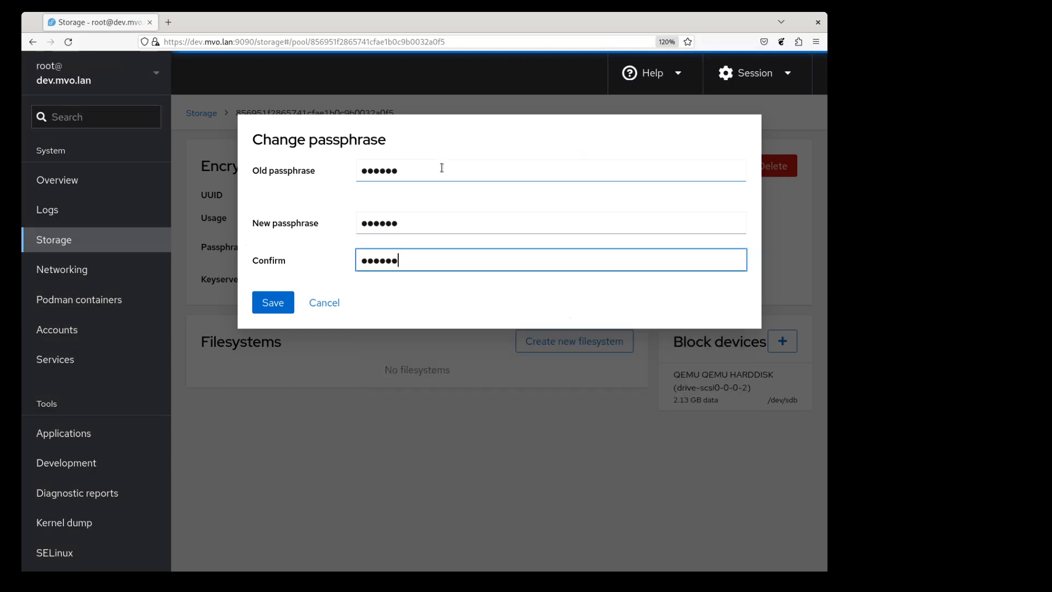
left_click(279, 301)
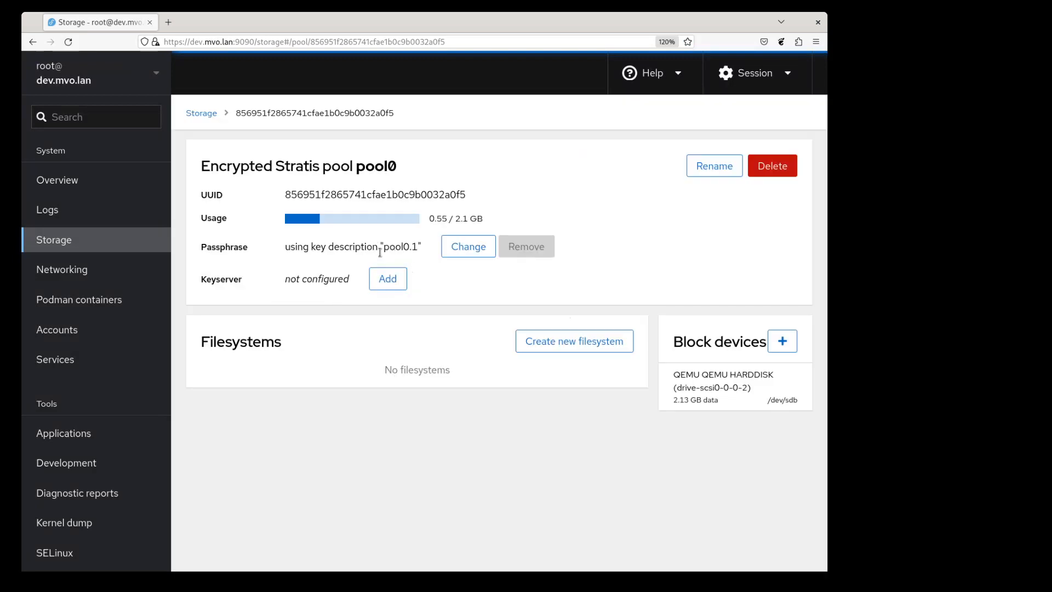
left_click_drag(383, 247, 418, 243)
left_click(425, 261)
Step: Add keyserver 192.168.100.1 to pool0 using the disk passphrase, and trust its key
left_click(390, 280)
left_click(416, 166)
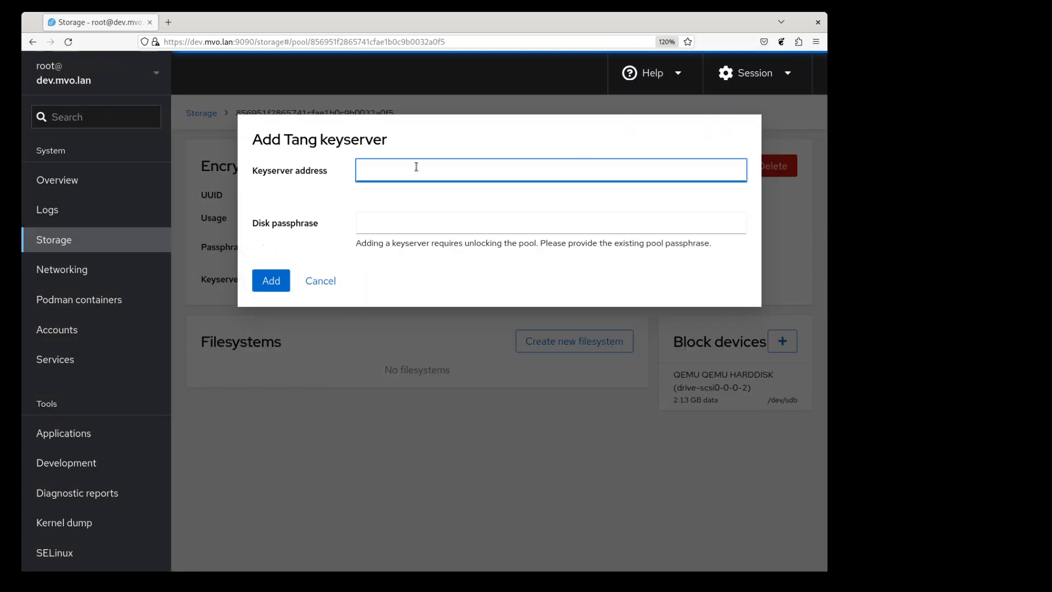
type("192.16")
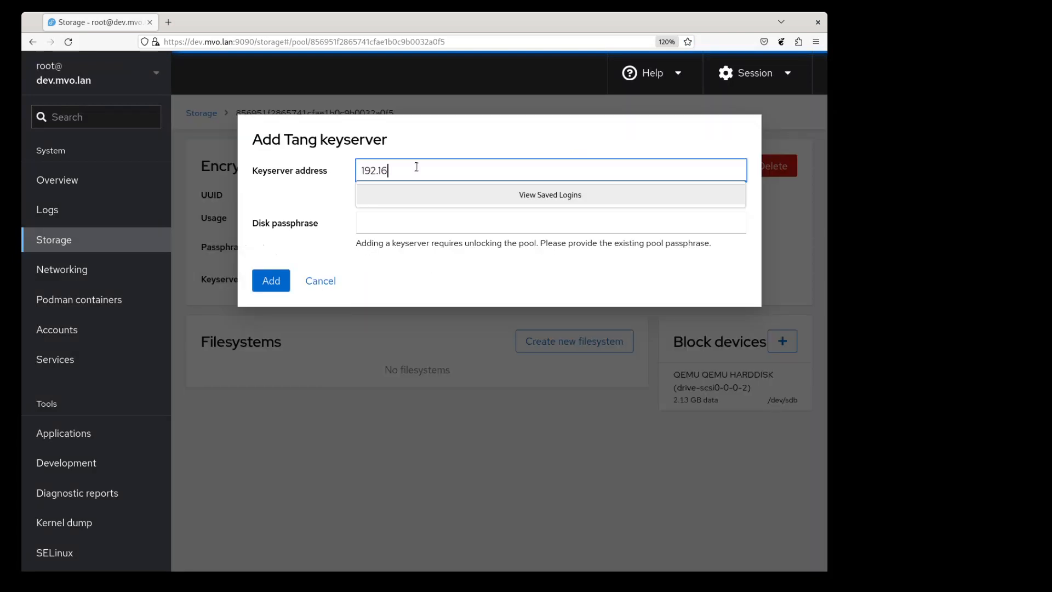
type("8.100.1")
left_click(383, 223)
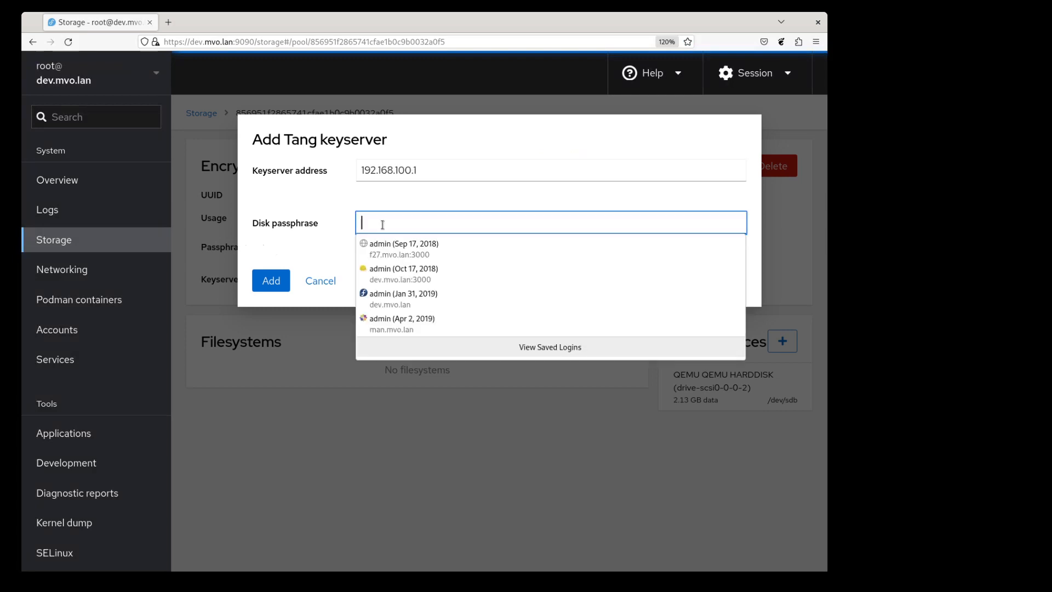
type("●●●●●●●")
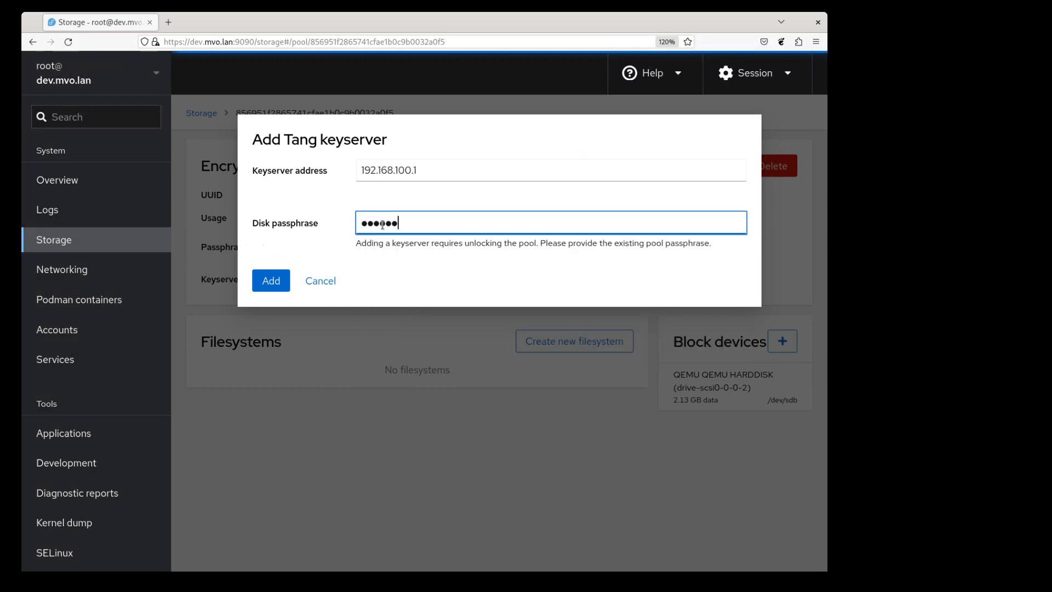
double_click(382, 225)
type("●●●●●●")
left_click(275, 280)
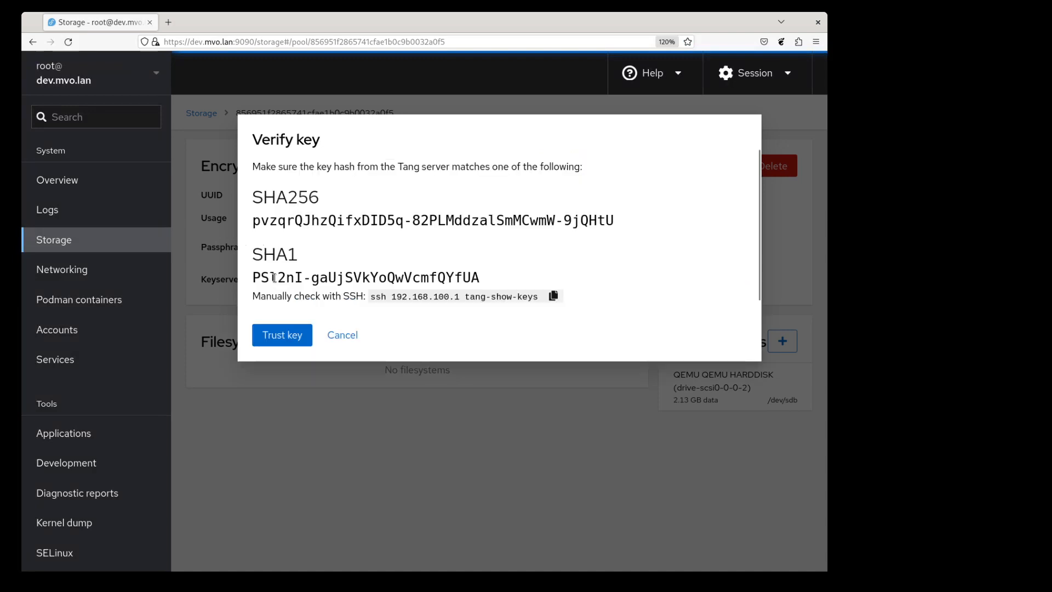
left_click(281, 335)
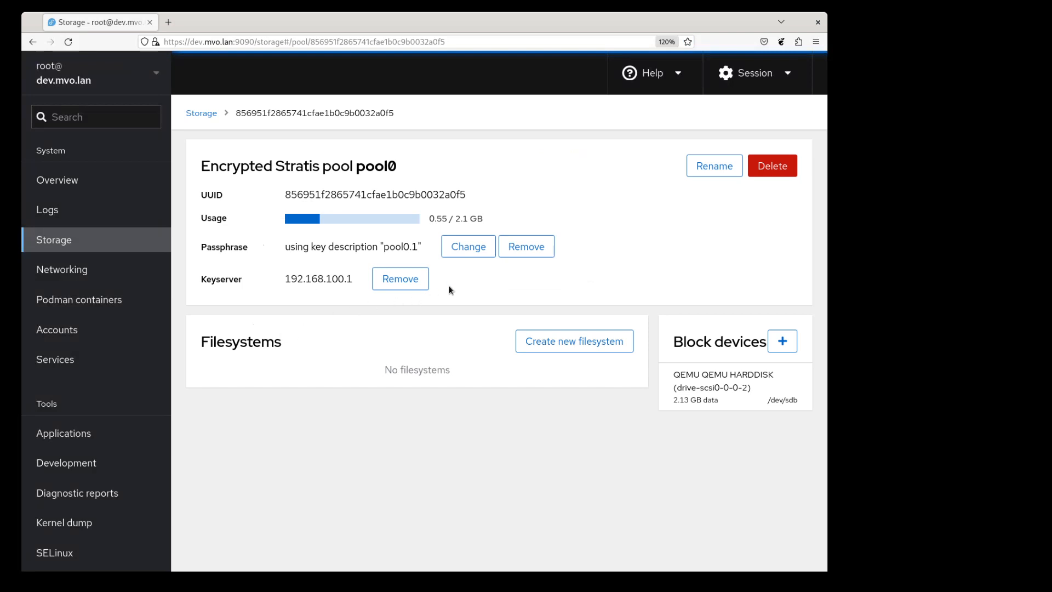
Step: Remove pool0's passphrase so it relies only on the keyserver
left_click(526, 246)
left_click(285, 203)
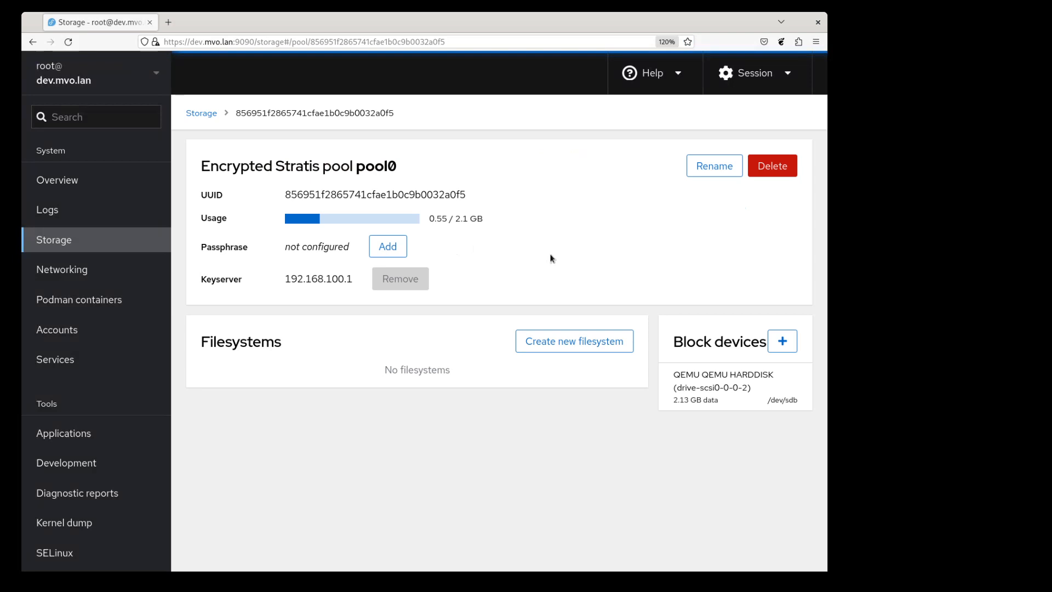
scroll(88, 417, "down", 2)
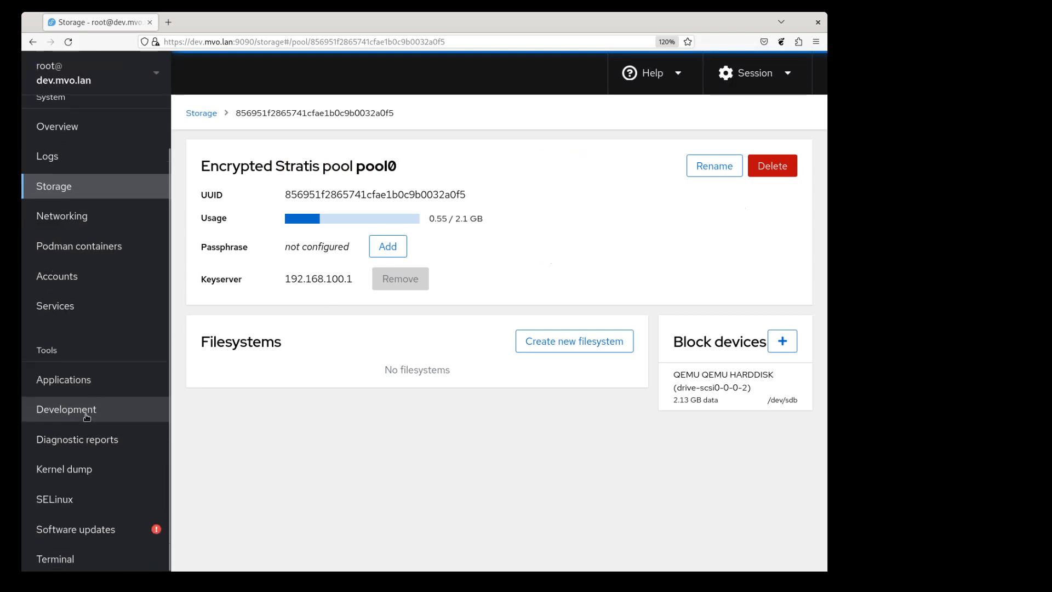
Step: Run 'stratis pool stop pool0' in the Terminal, then return to the Storage page
left_click(80, 550)
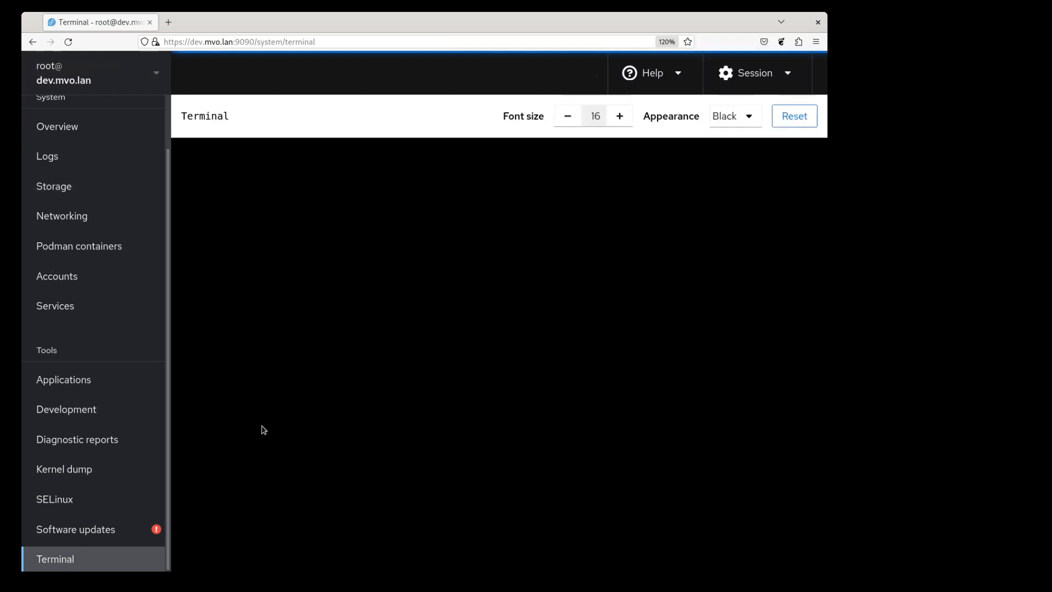
type("strat")
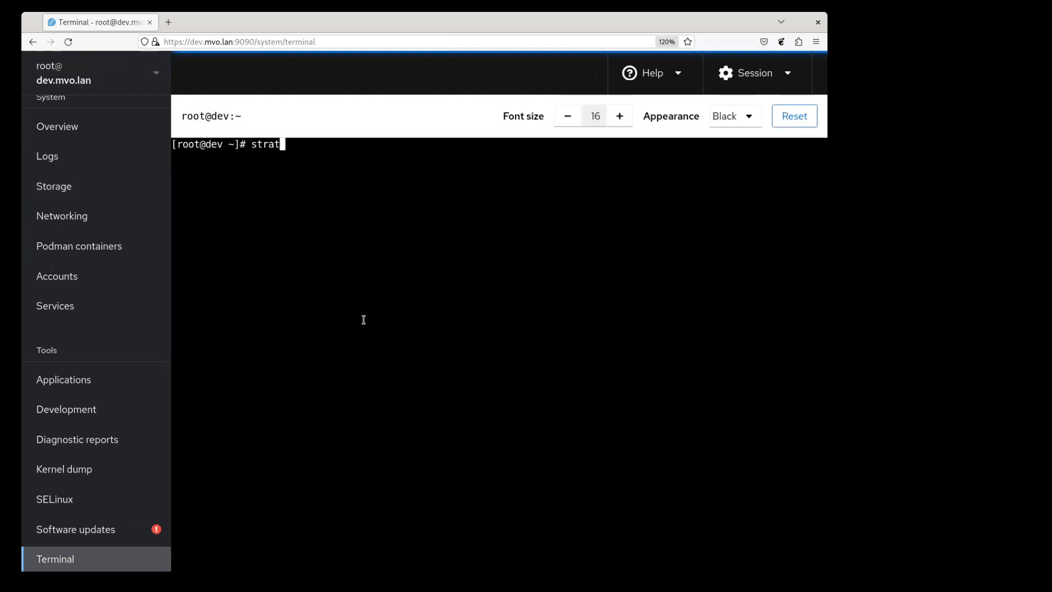
type("is pool stop poo")
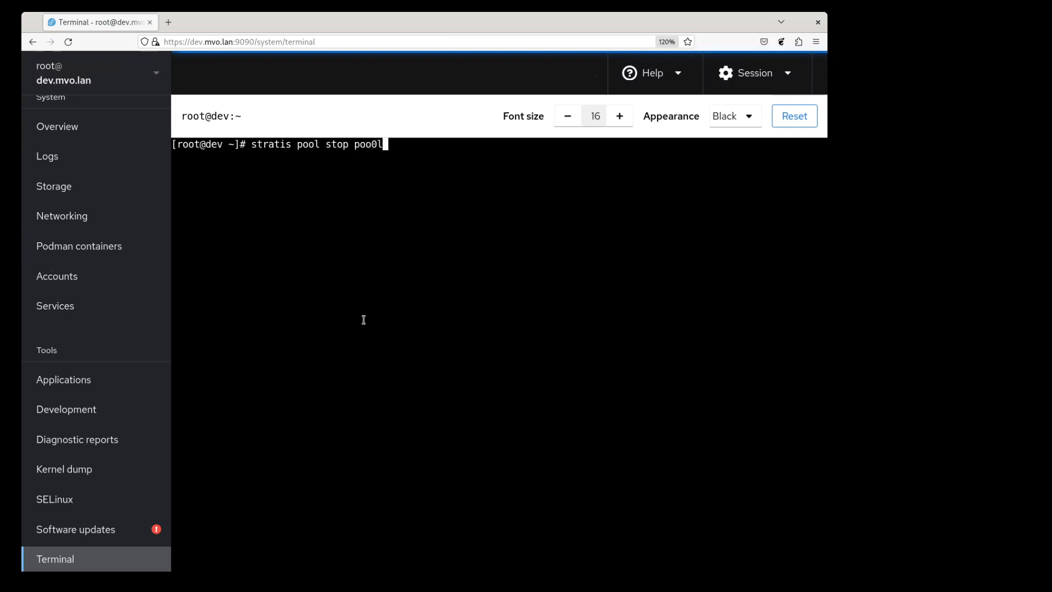
type("l0")
key("Return")
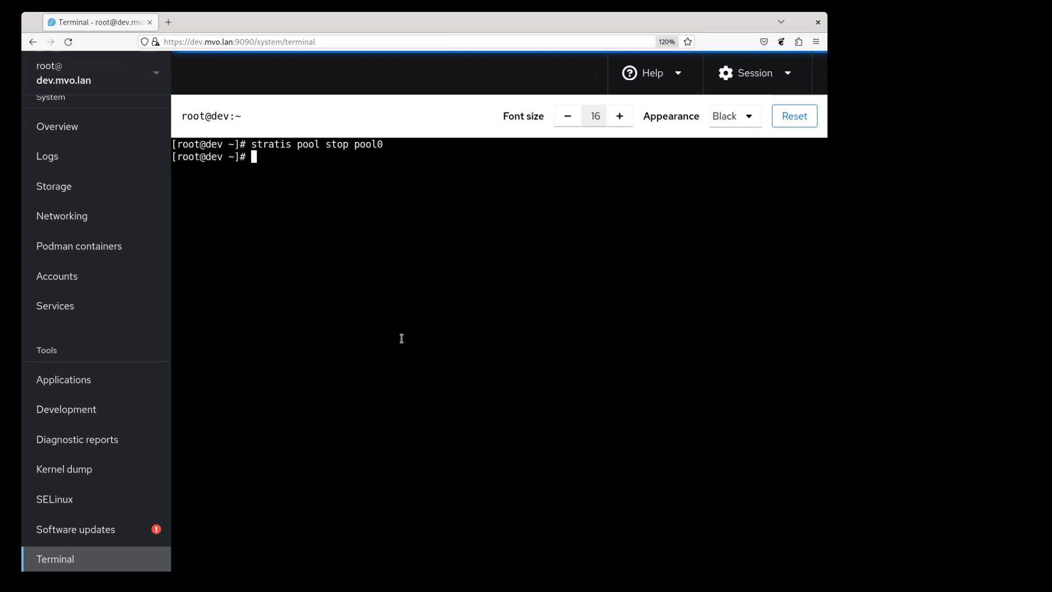
left_click(63, 189)
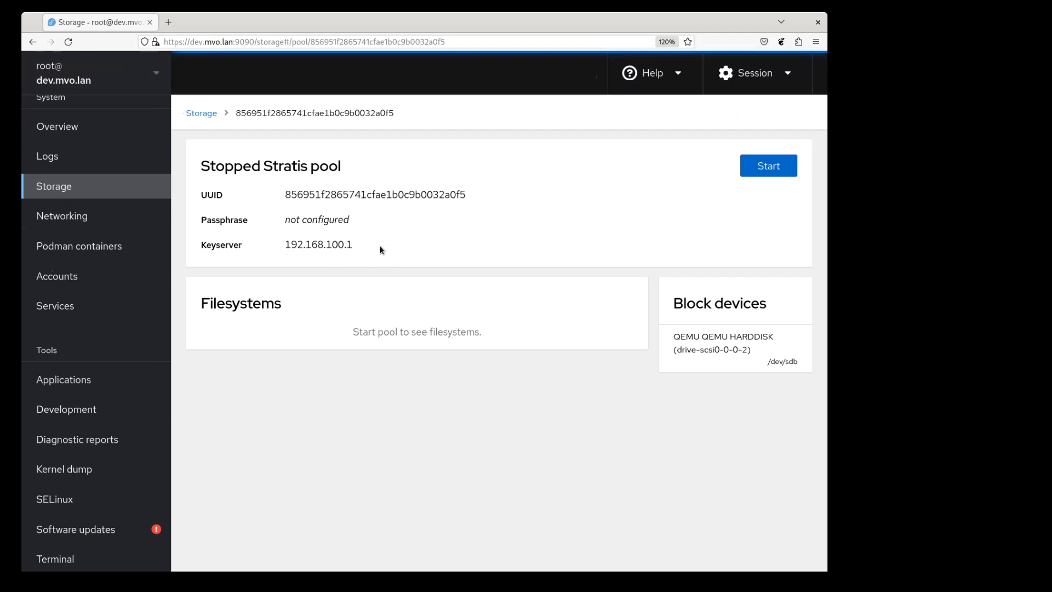
Step: Start pool0 again, unlocking it through its Tang keyserver
left_click(773, 170)
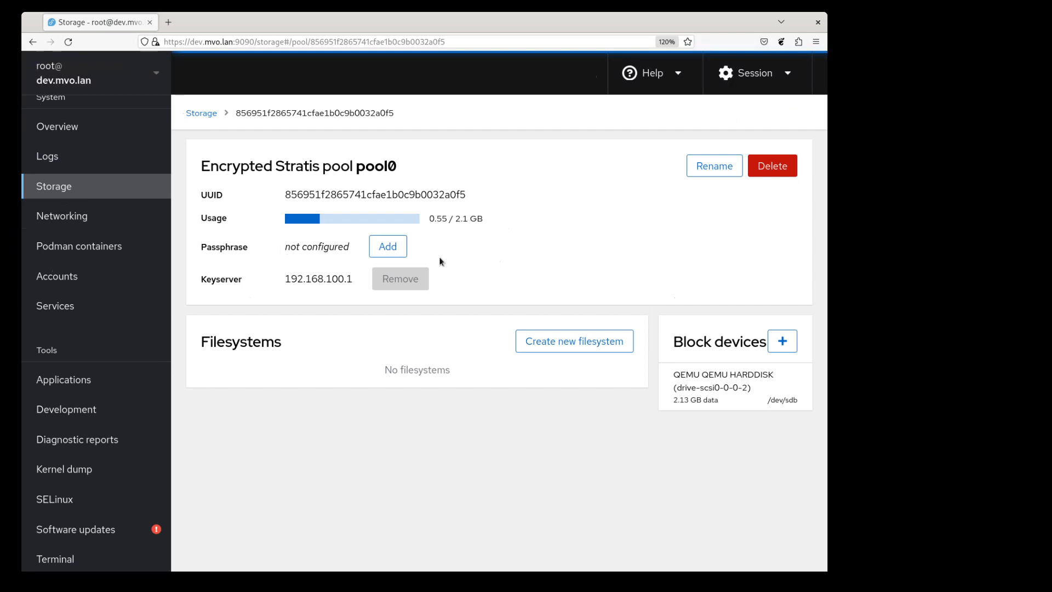
Step: Add the 2.15 GB /dev/sdc disk to pool0, then delete pool0 permanently
left_click(784, 343)
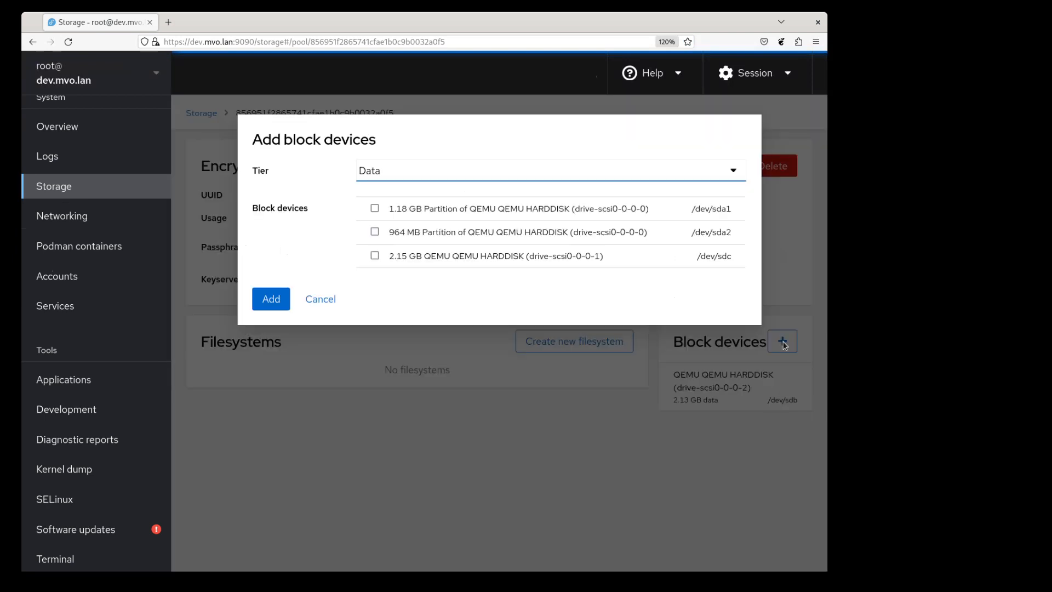
left_click(473, 258)
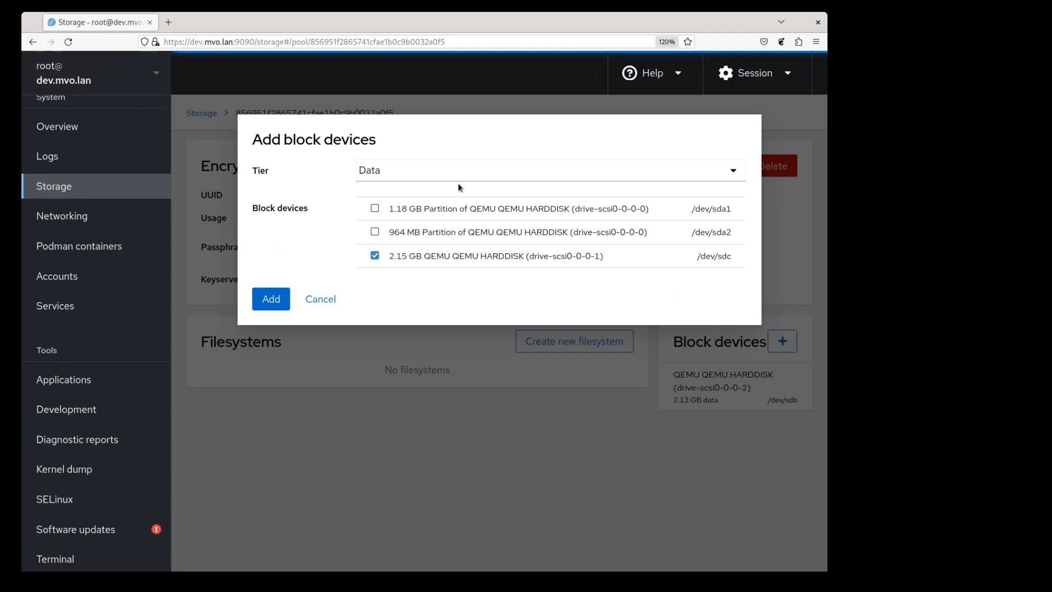
left_click(274, 302)
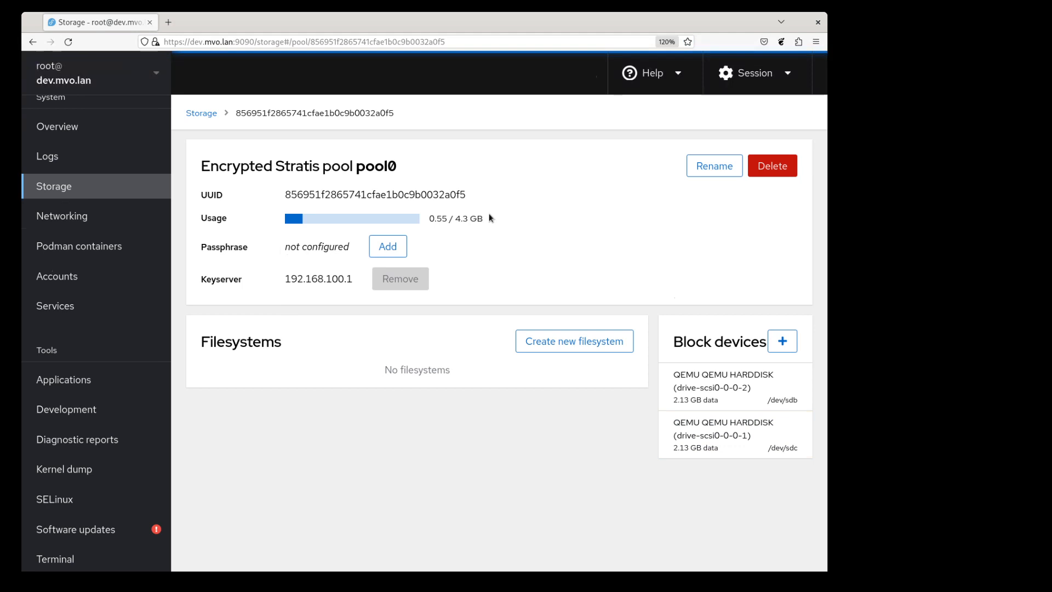
left_click(772, 166)
left_click(281, 208)
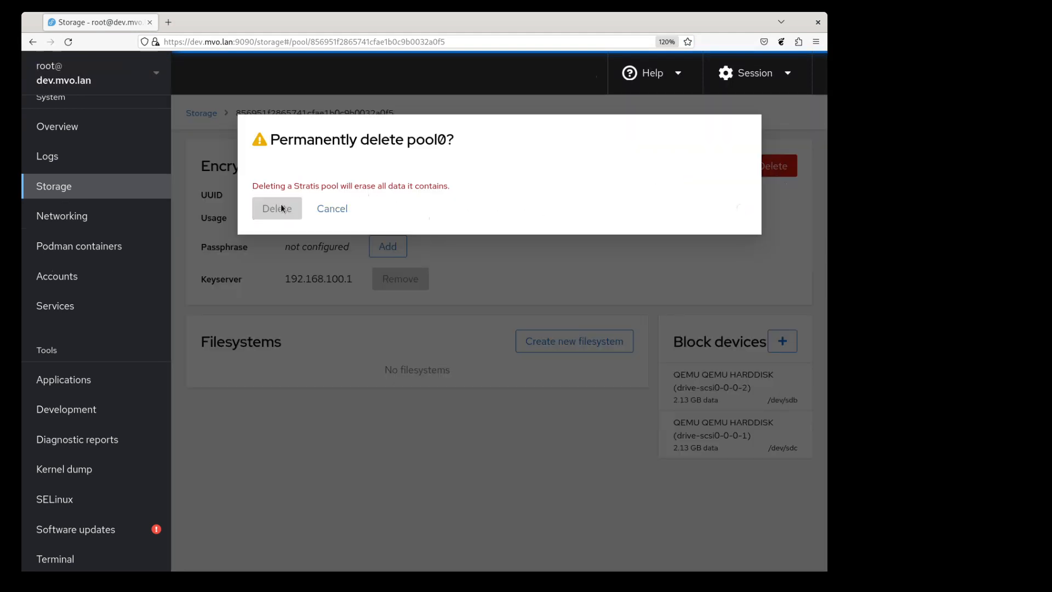